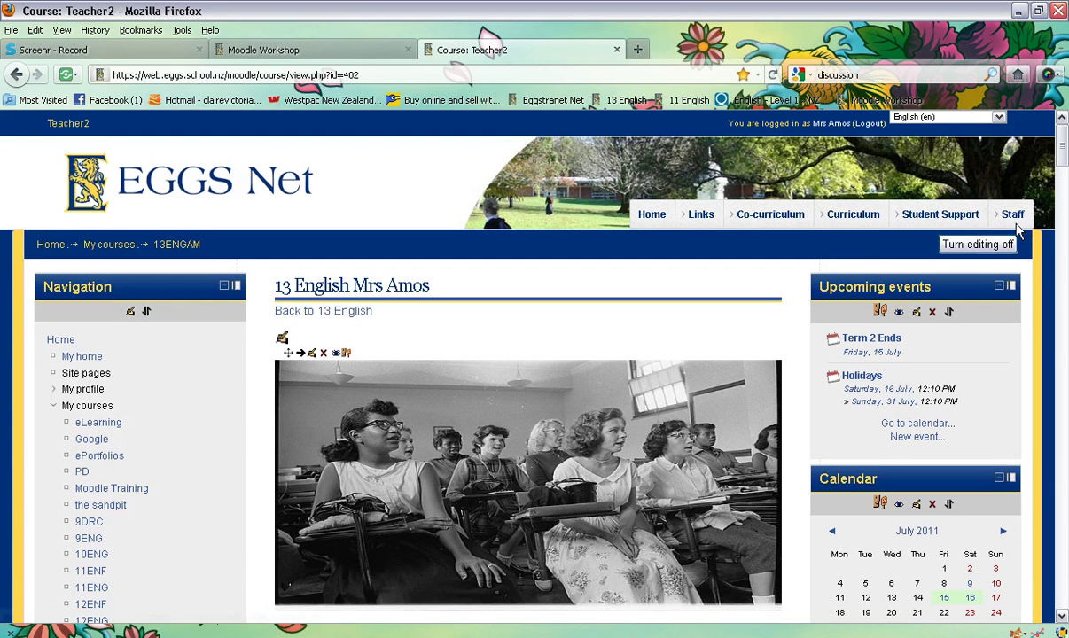
Add a Forum activity to the Literature Research section from its 'Add an activity...' list.
left_click_drag(1067, 164, 1017, 612)
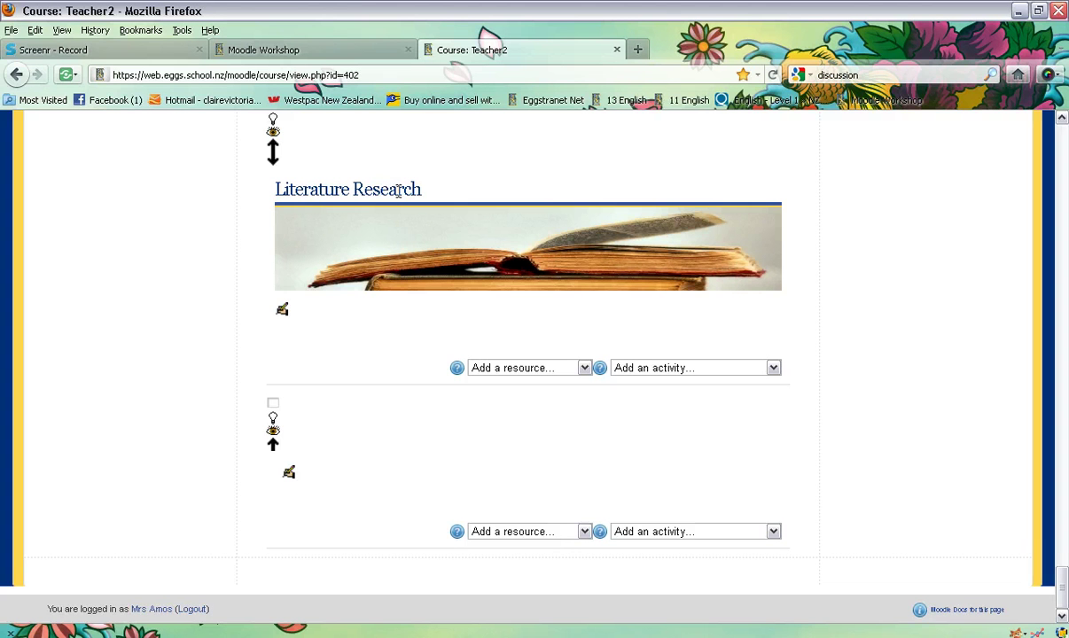
left_click(774, 370)
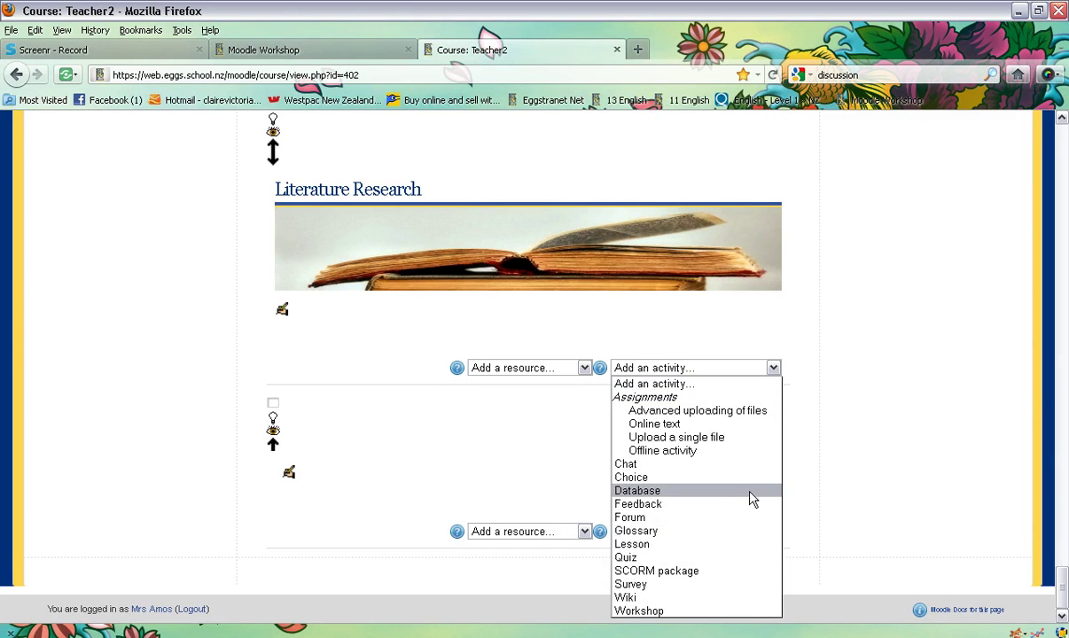
left_click(751, 519)
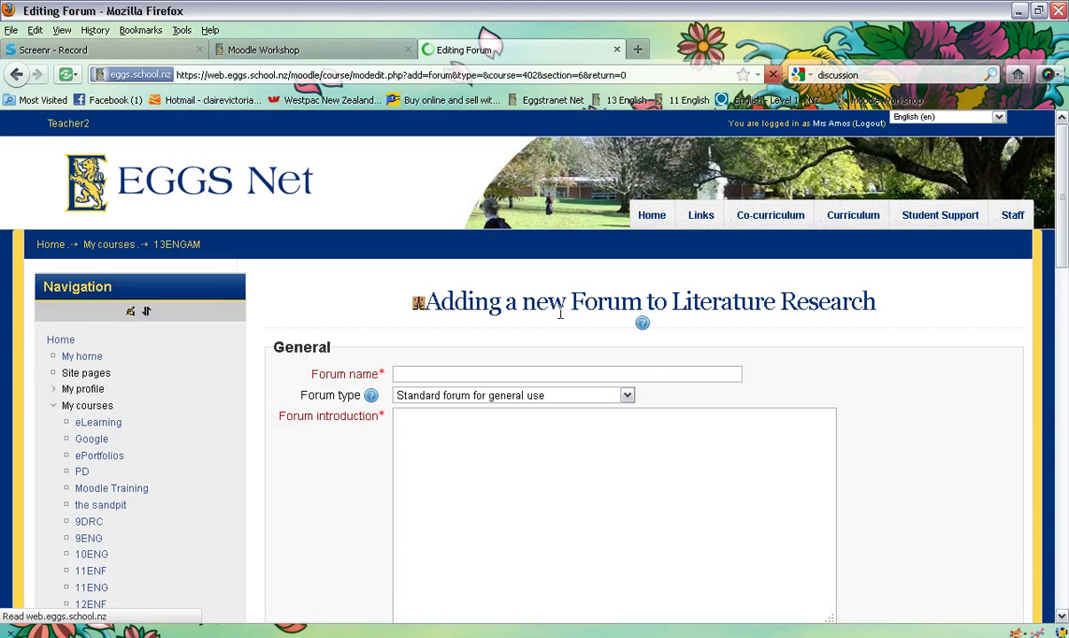
Enter 'Share your Literature Research topic here!' as the forum name.
left_click(405, 376)
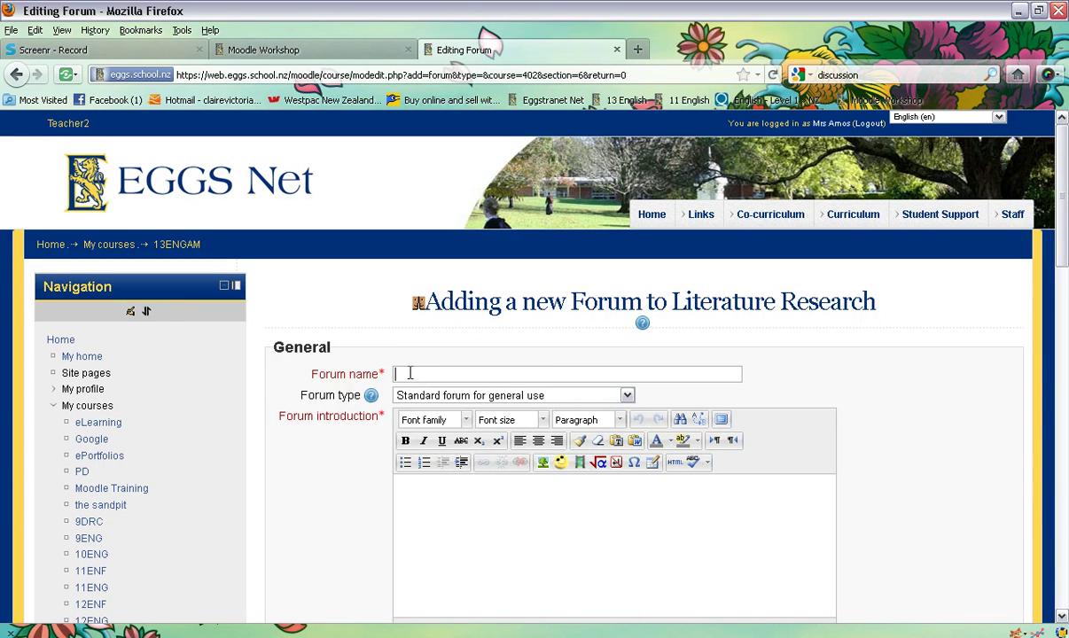
type("Share your Literatur")
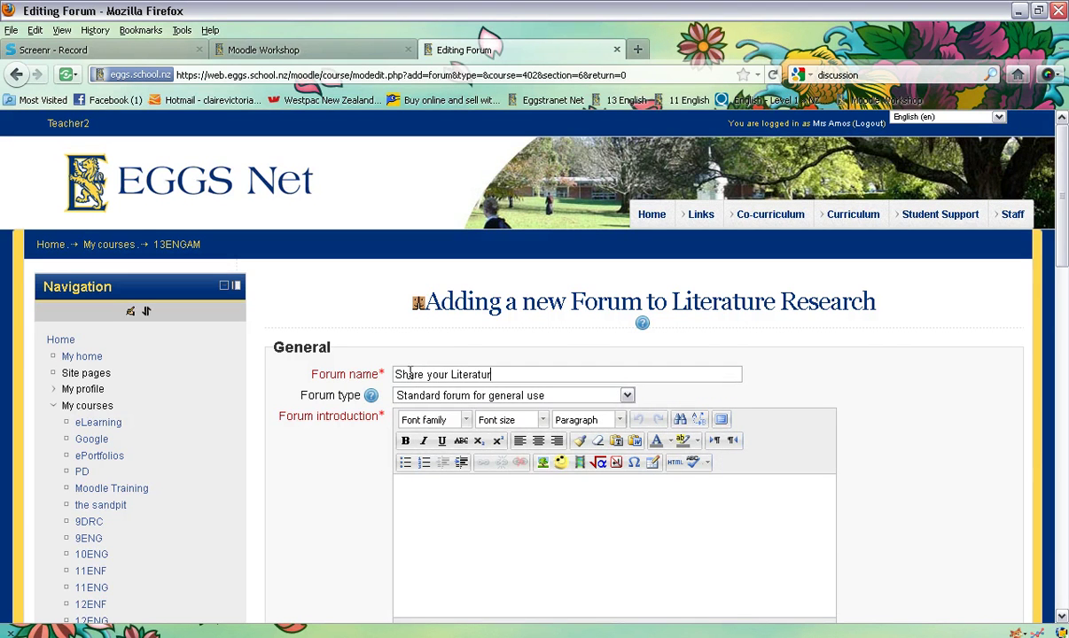
type("e Research topic here!")
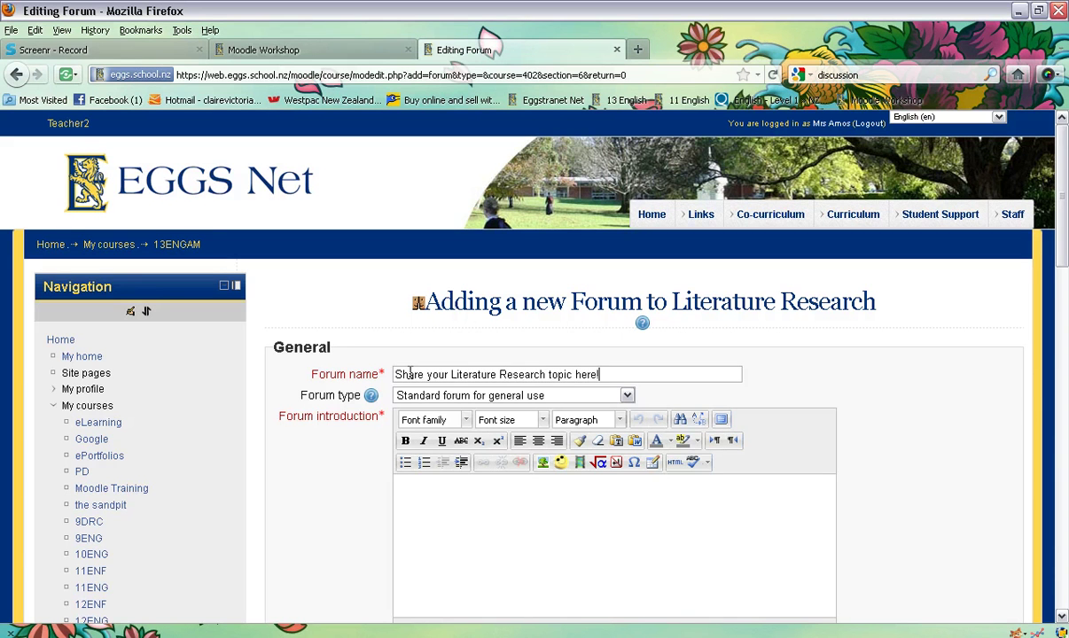
left_click(487, 557)
Write the introduction on posting topics, plus a second paragraph inviting comments and text ideas.
type("Share your Literature rese")
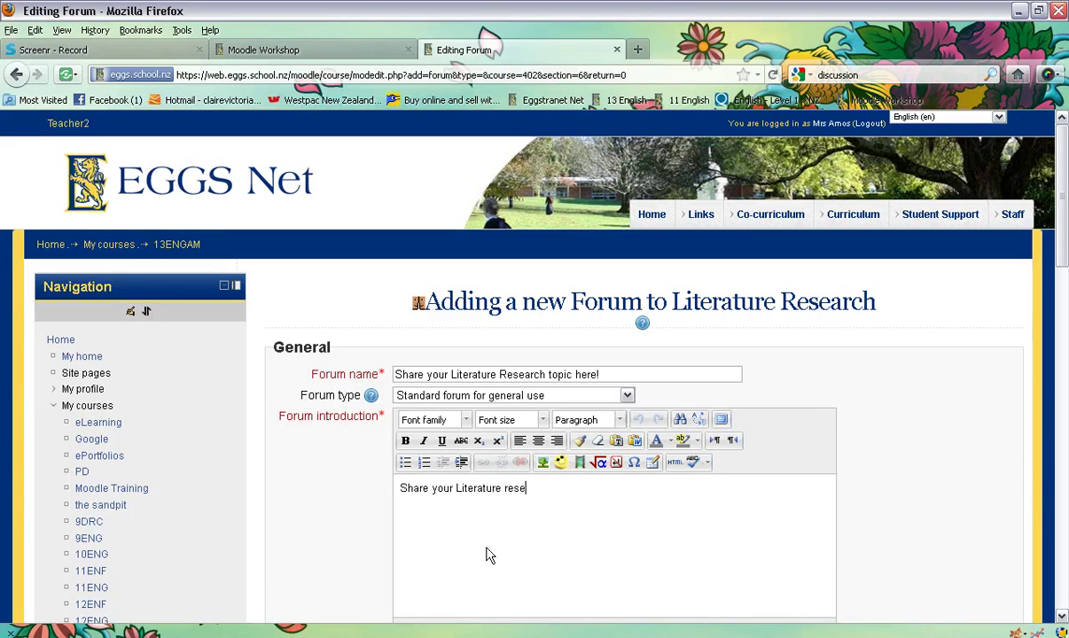
type("arch topic by adding a new dis")
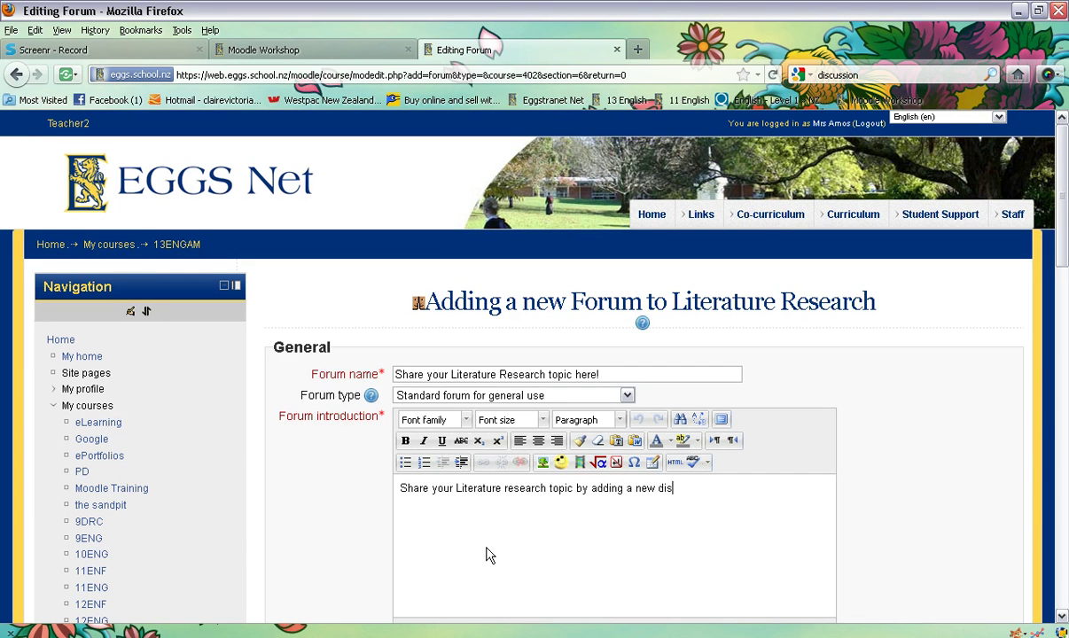
type("cussion post. Write the topic as the post title and ")
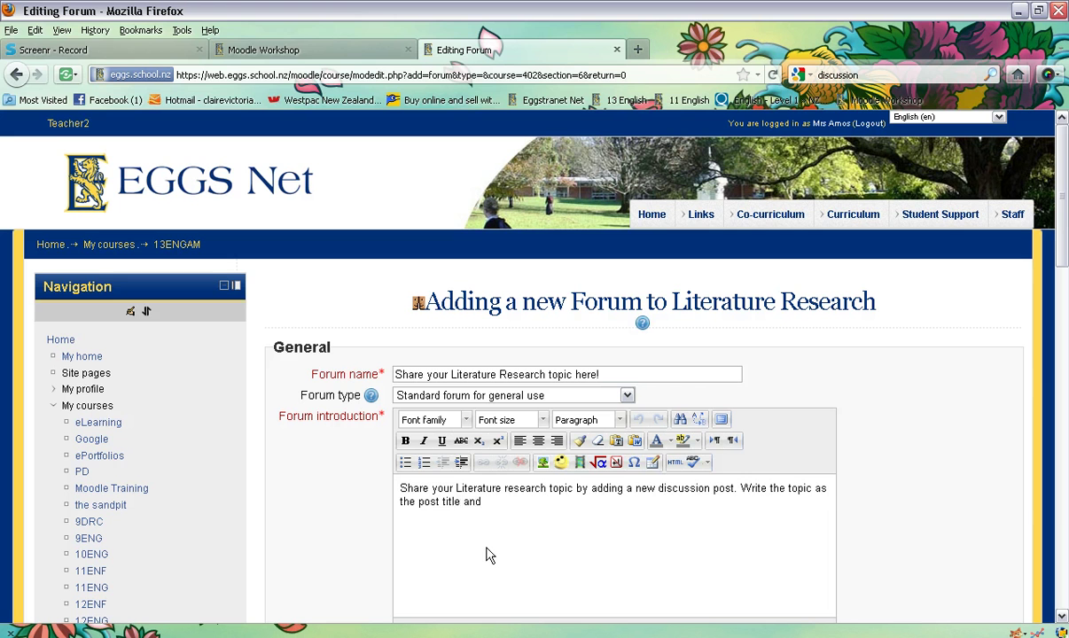
type("describe the topic and possible text")
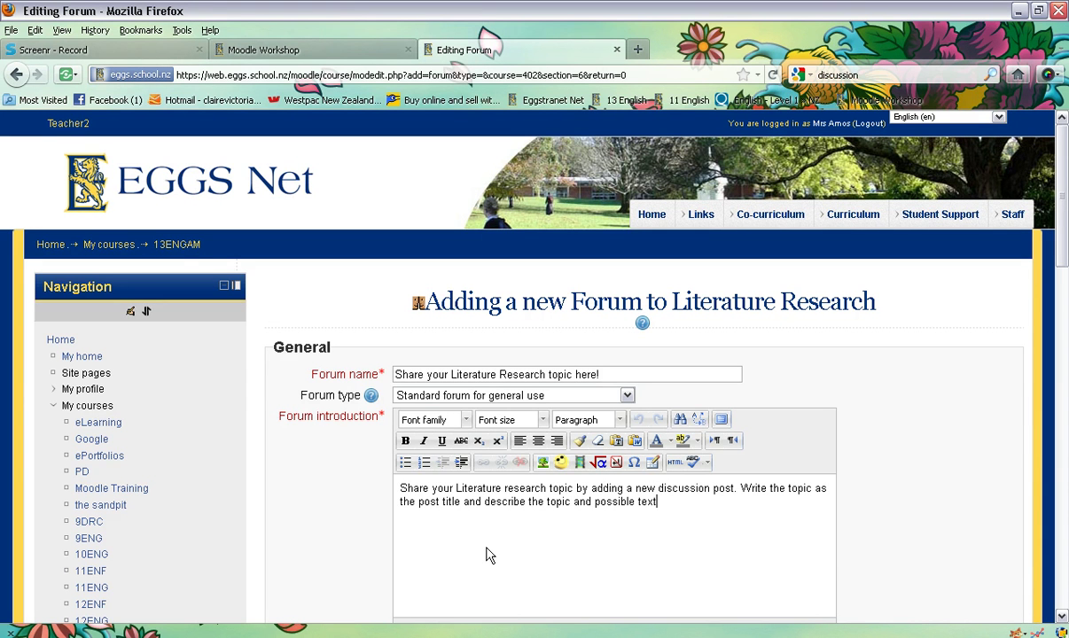
type("s in the bosy of your po")
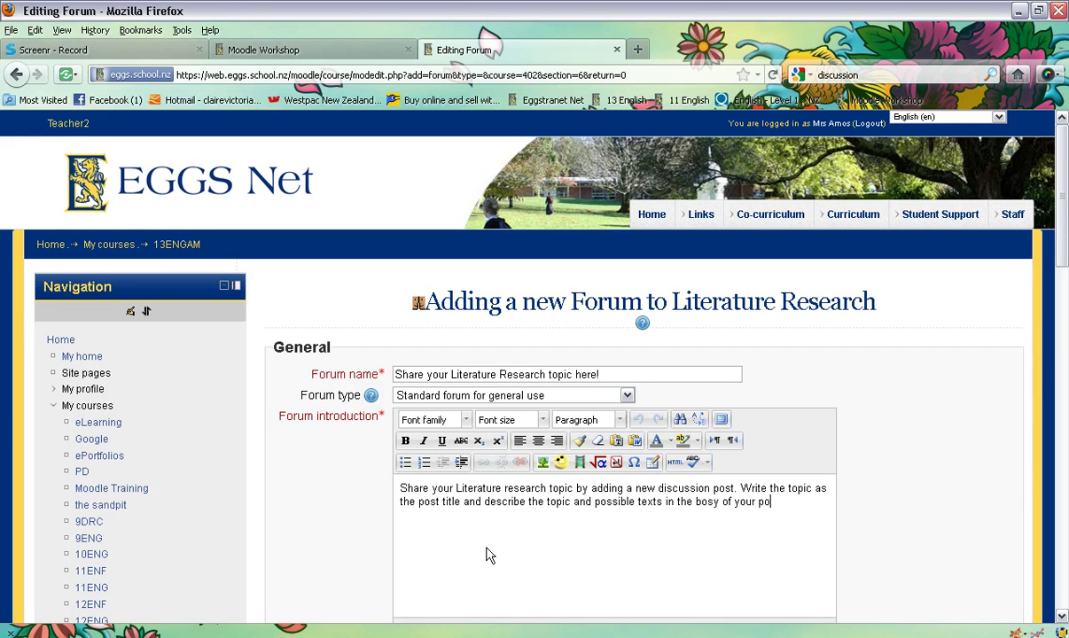
type("st.")
key("Return")
type("Feel free to comment o")
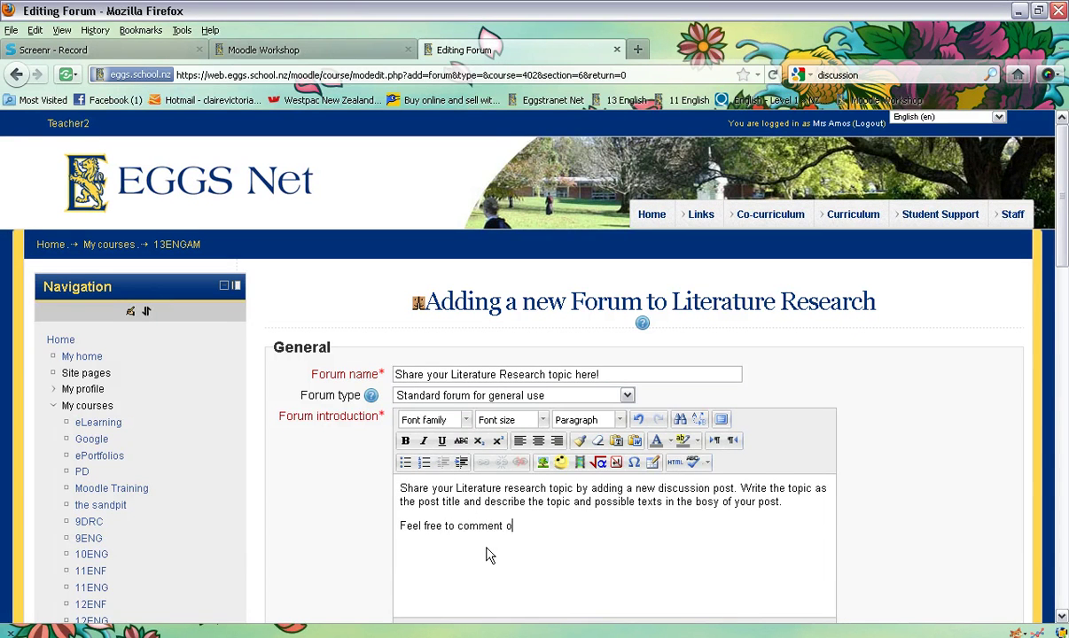
type("n one another's topics and ")
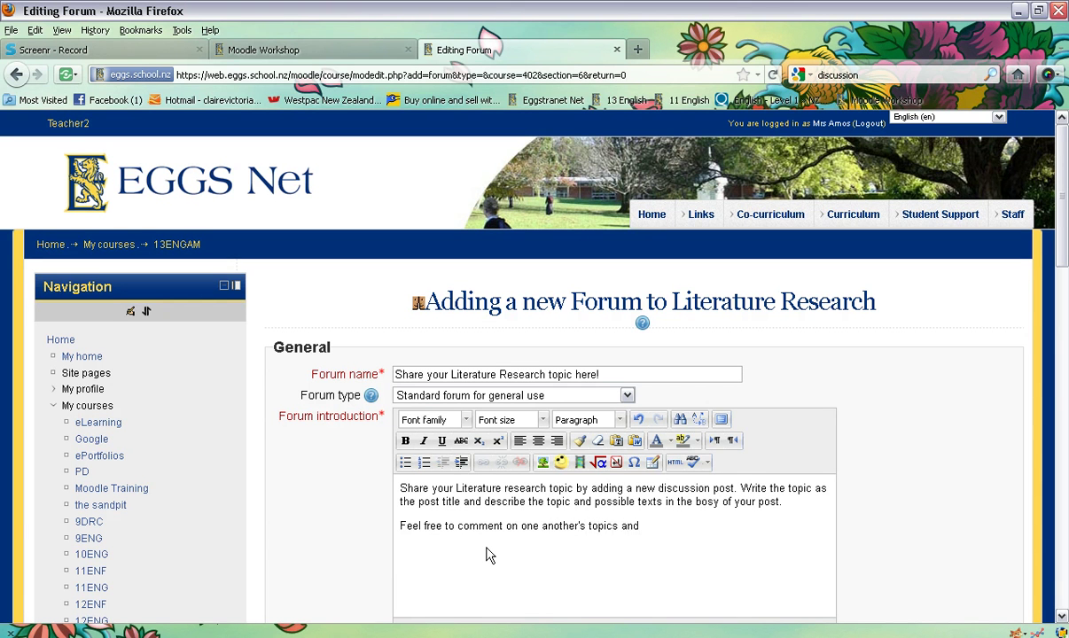
type("add ideas for possible texts.")
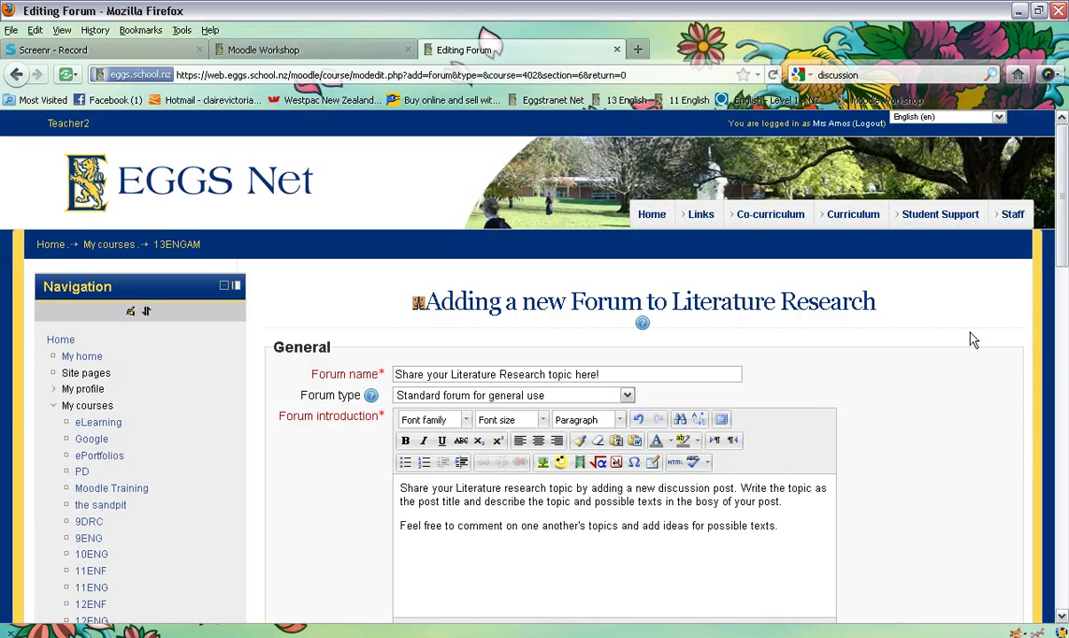
Capitalise 'Research' and make 'Literature Research' bold in the introduction.
scroll(1066, 244, "down", 1)
scroll(1067, 245, "down", 1)
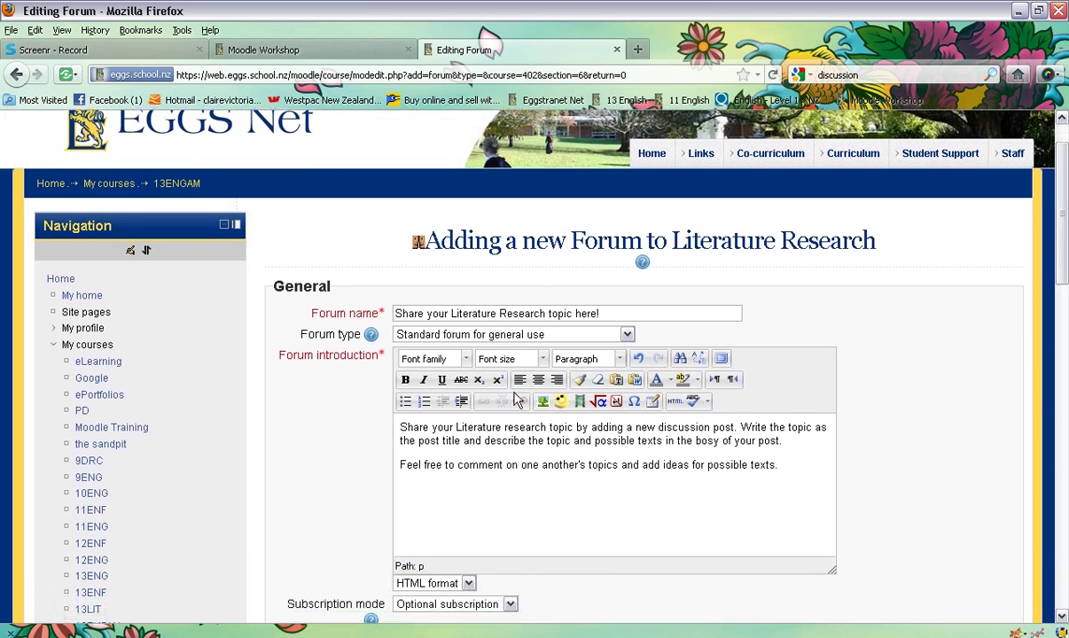
left_click(508, 422)
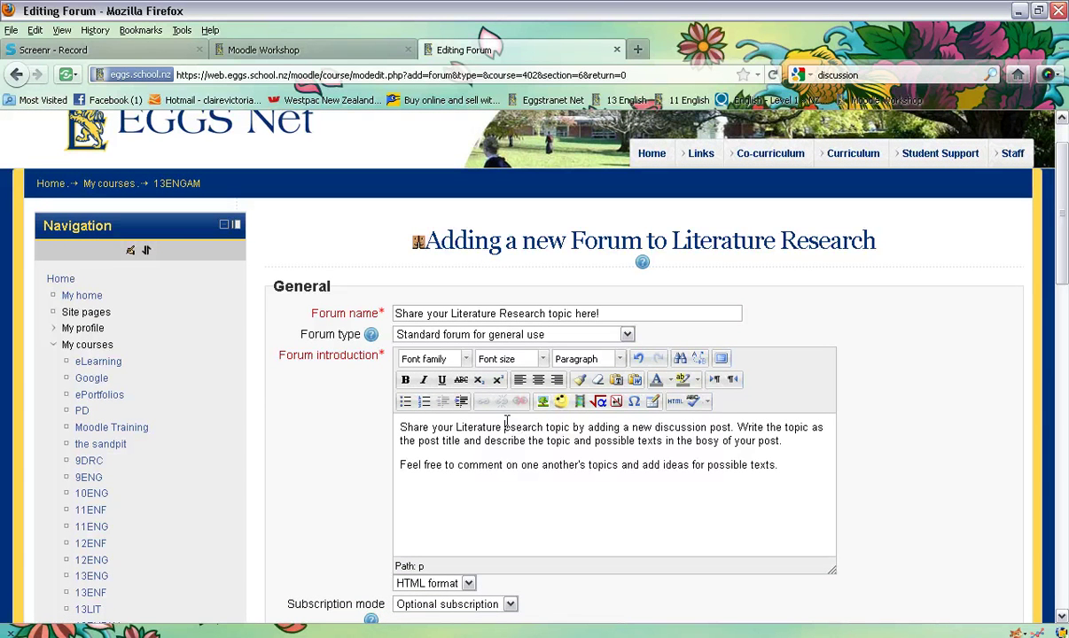
key("BackSpace")
type("R")
left_click_drag(457, 428, 551, 425)
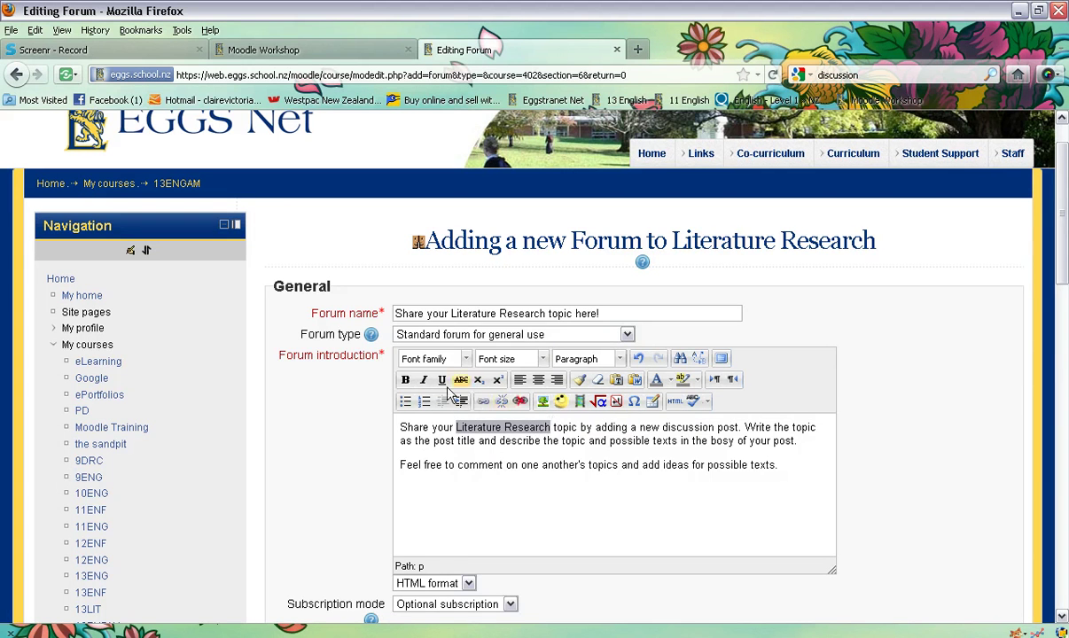
left_click(405, 379)
left_click(732, 465)
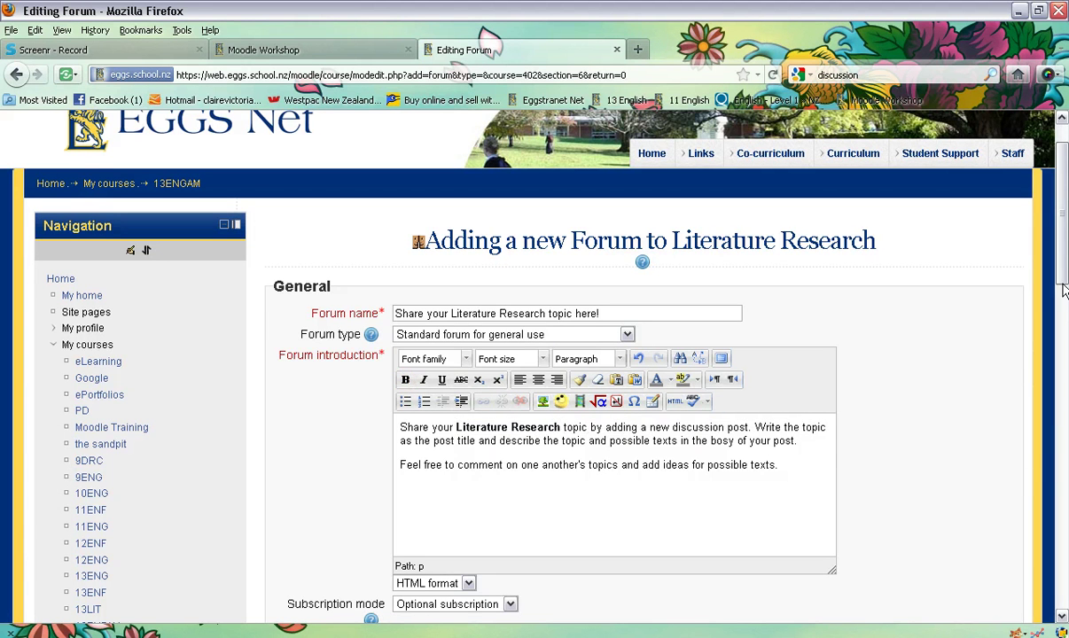
Correct the typo 'bosy' to 'body' in the introduction.
left_click_drag(1064, 274, 1063, 318)
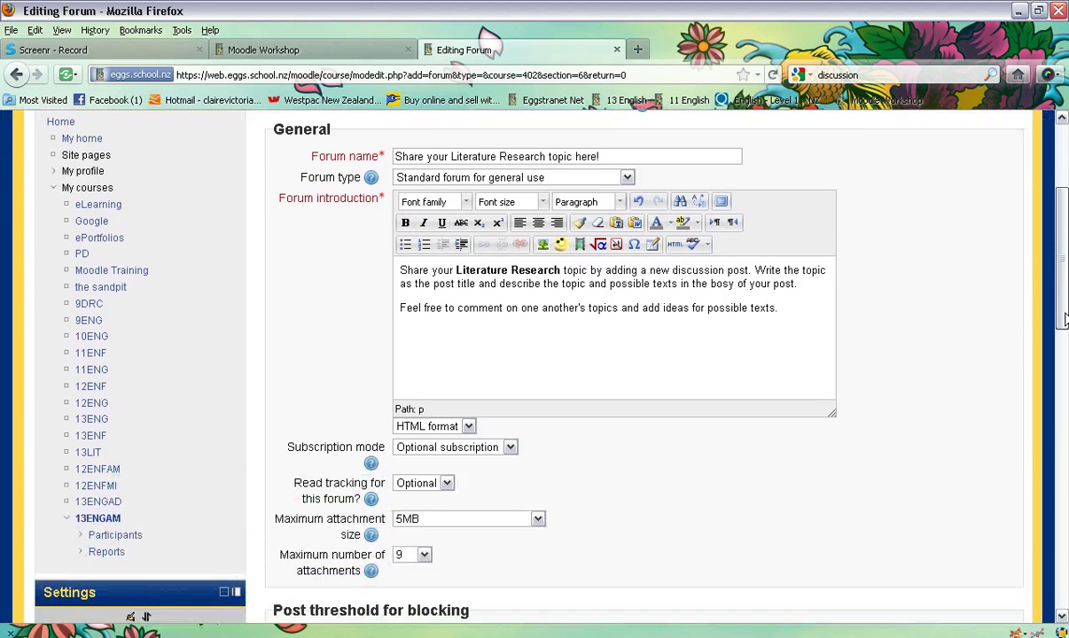
left_click(729, 285)
key("BackSpace")
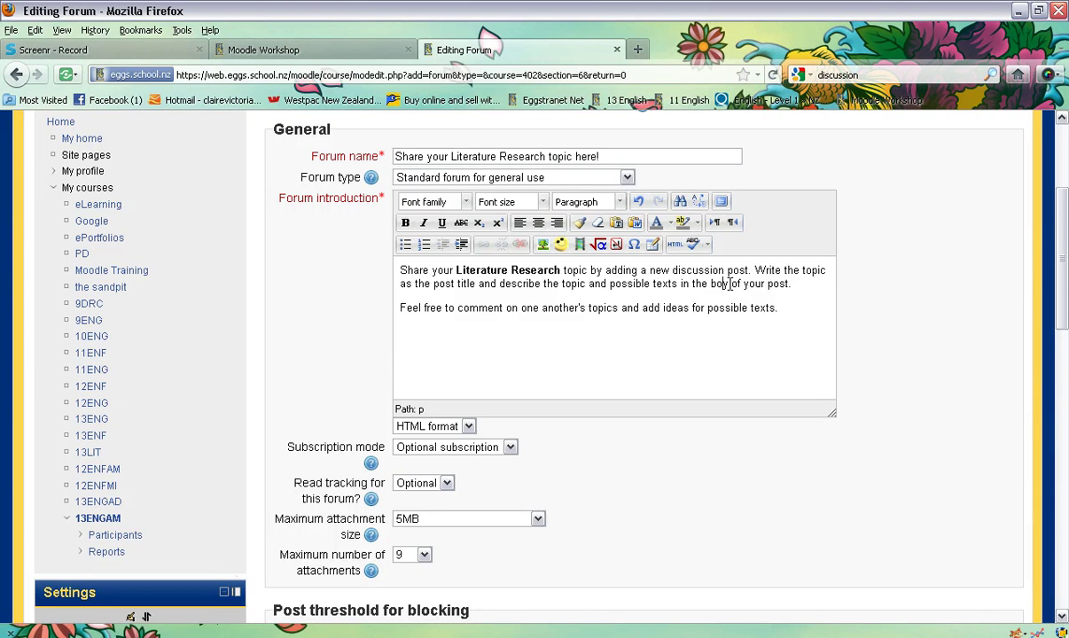
type("d")
left_click_drag(1061, 263, 1061, 292)
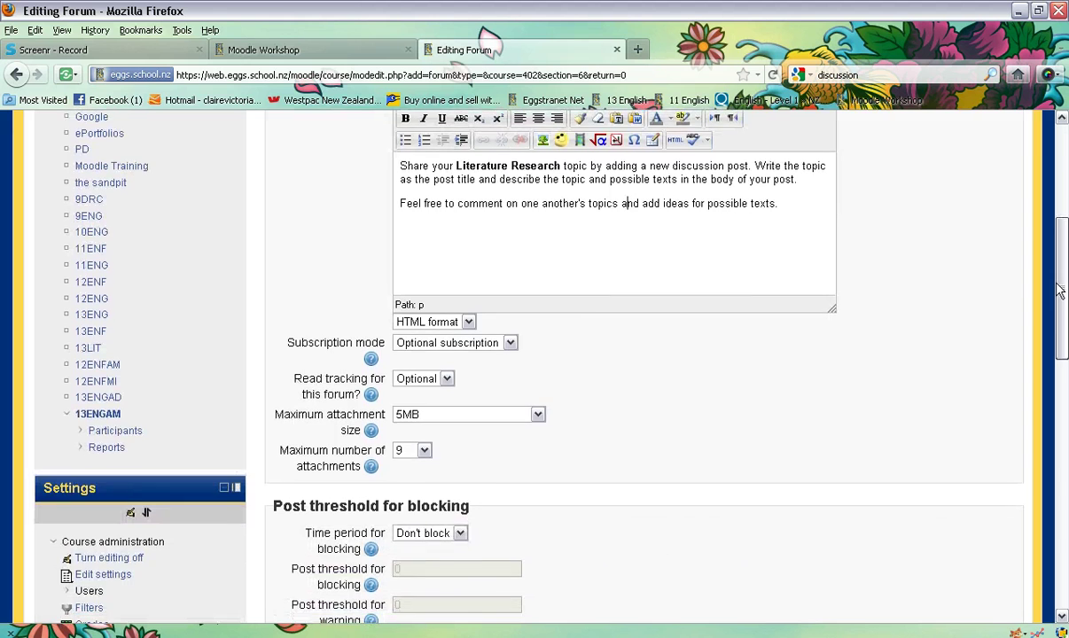
scroll(570, 282, "up", 4)
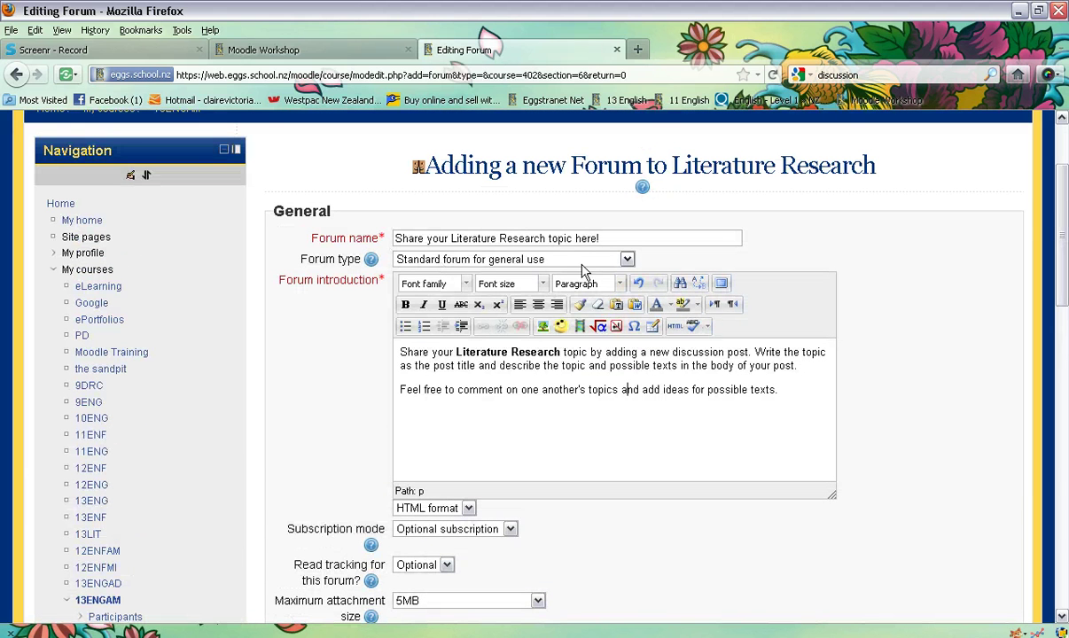
left_click(627, 260)
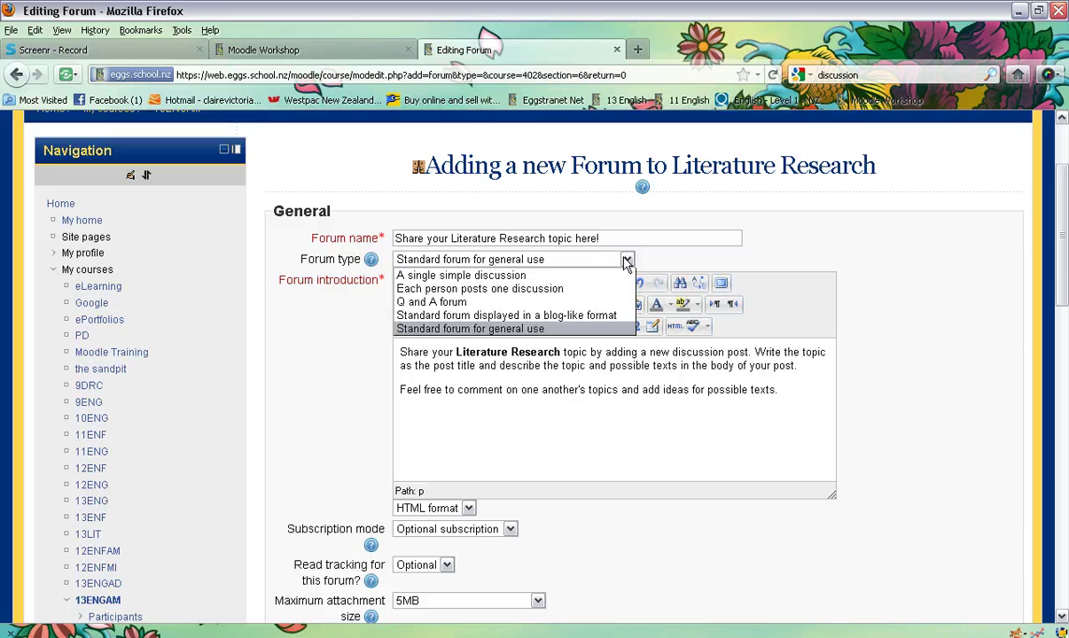
left_click(563, 331)
scroll(1066, 315, "down", 5)
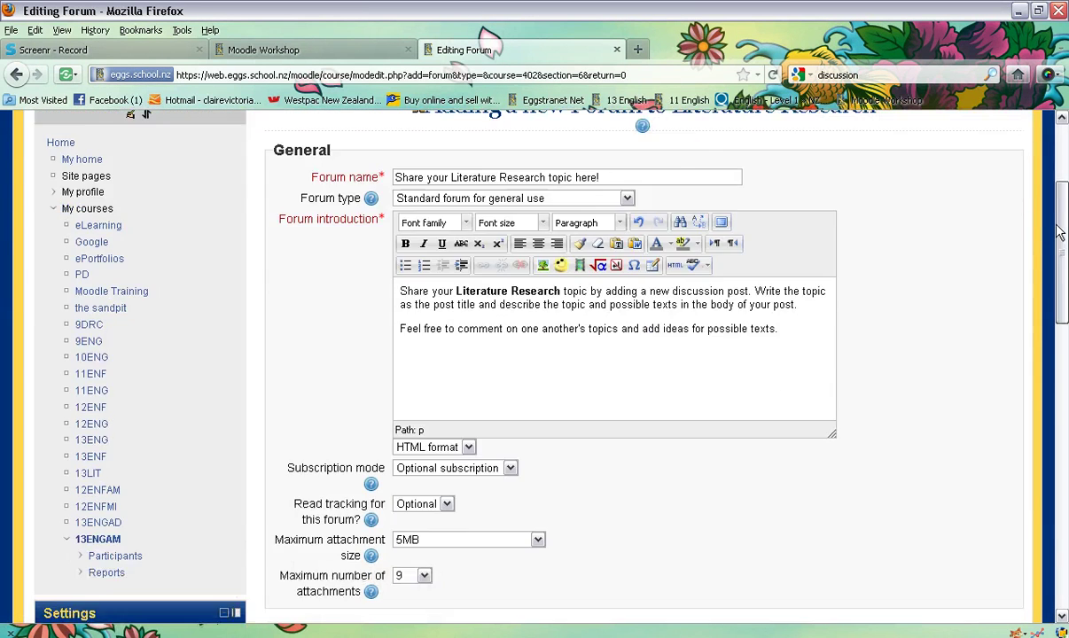
scroll(1066, 315, "down", 2)
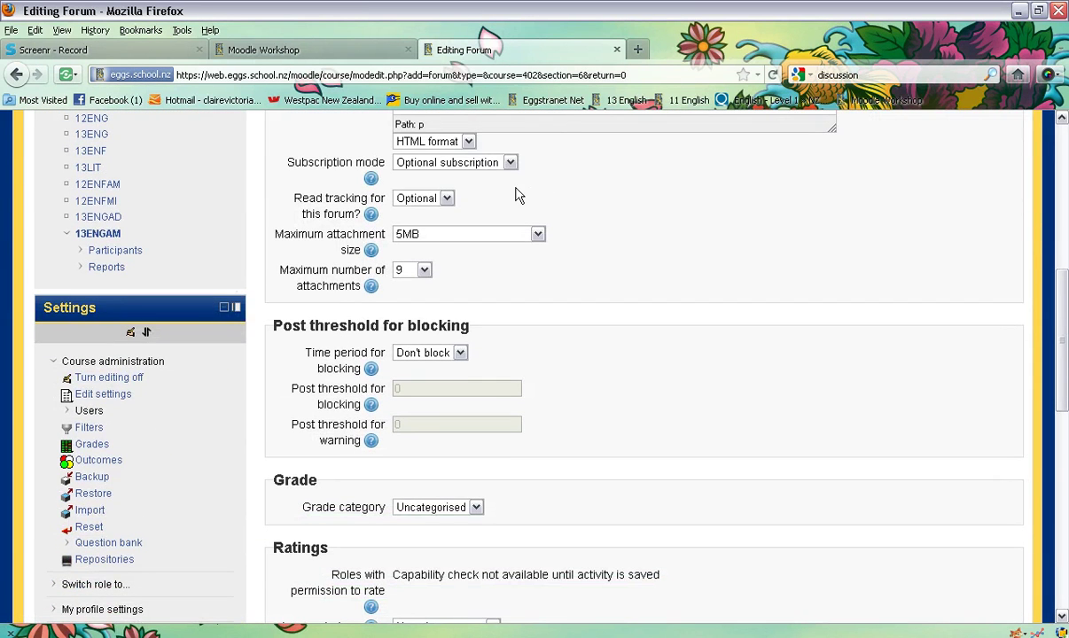
scroll(1066, 438, "down", 3)
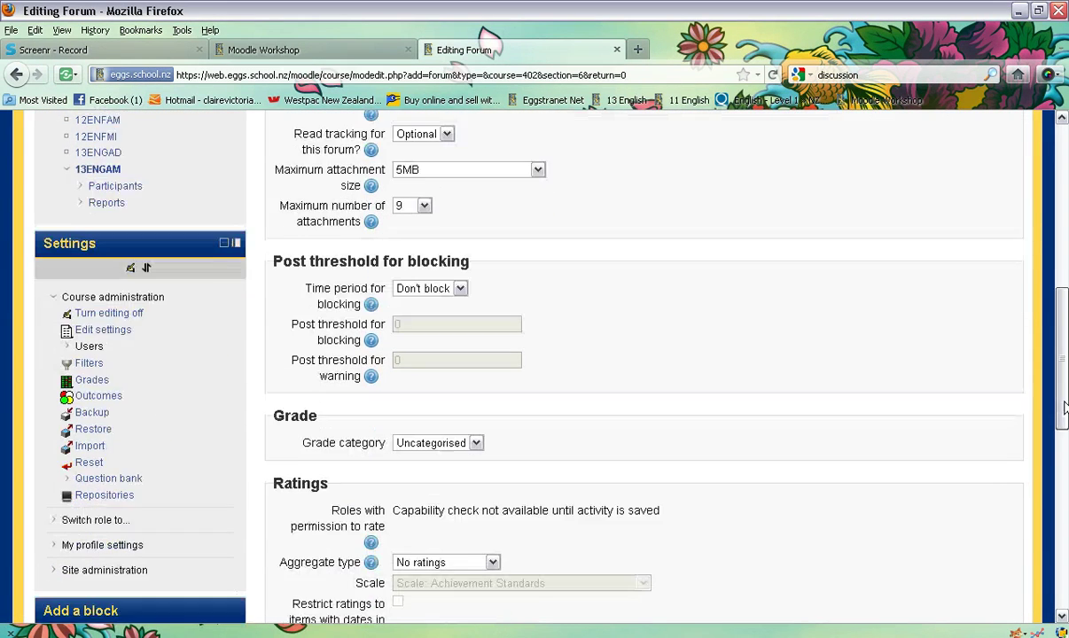
left_click_drag(1067, 439, 1067, 577)
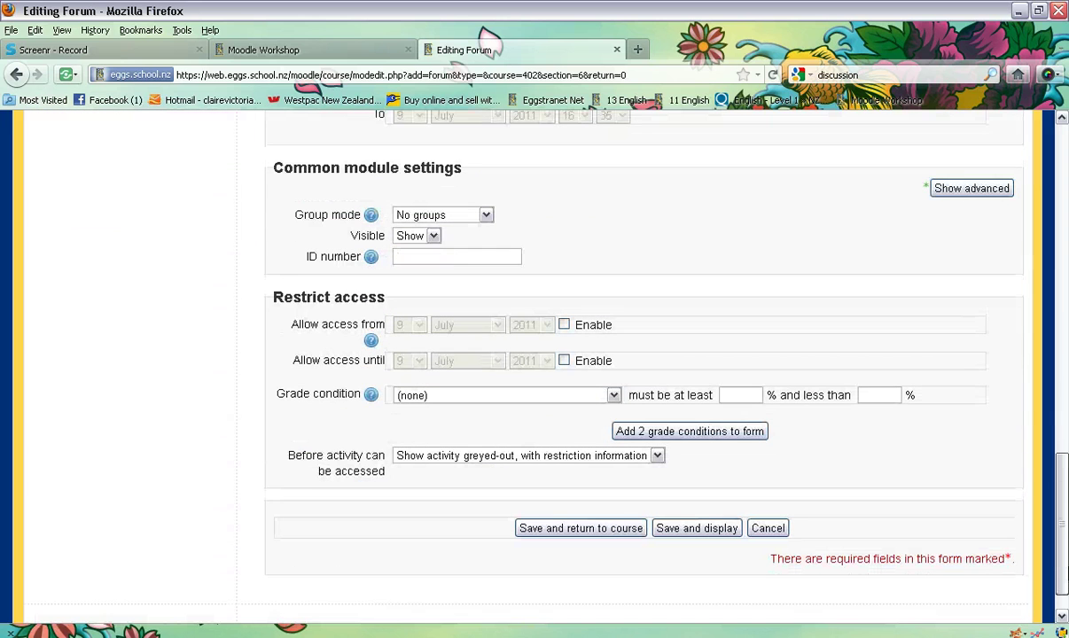
Save the forum, return to the course and open it from Literature Research.
left_click(597, 526)
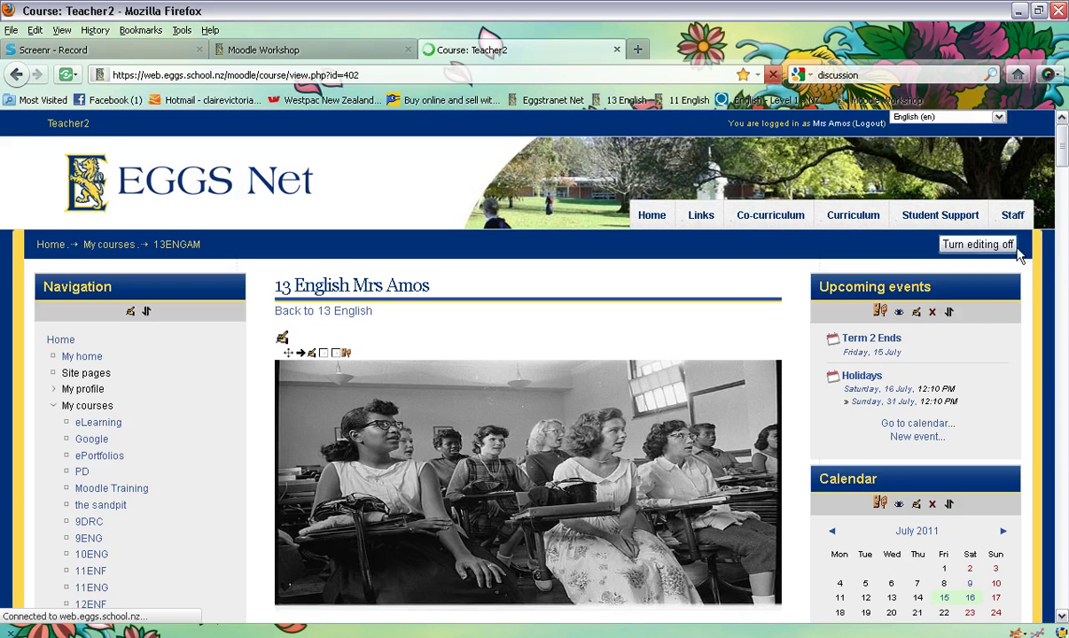
left_click_drag(1066, 181, 1060, 587)
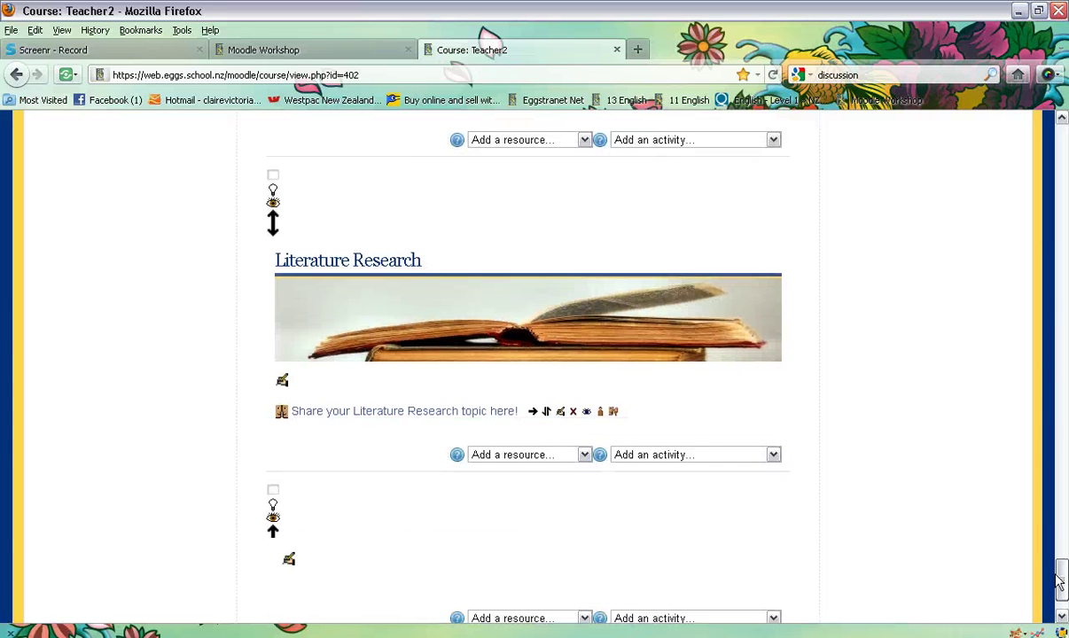
left_click(426, 422)
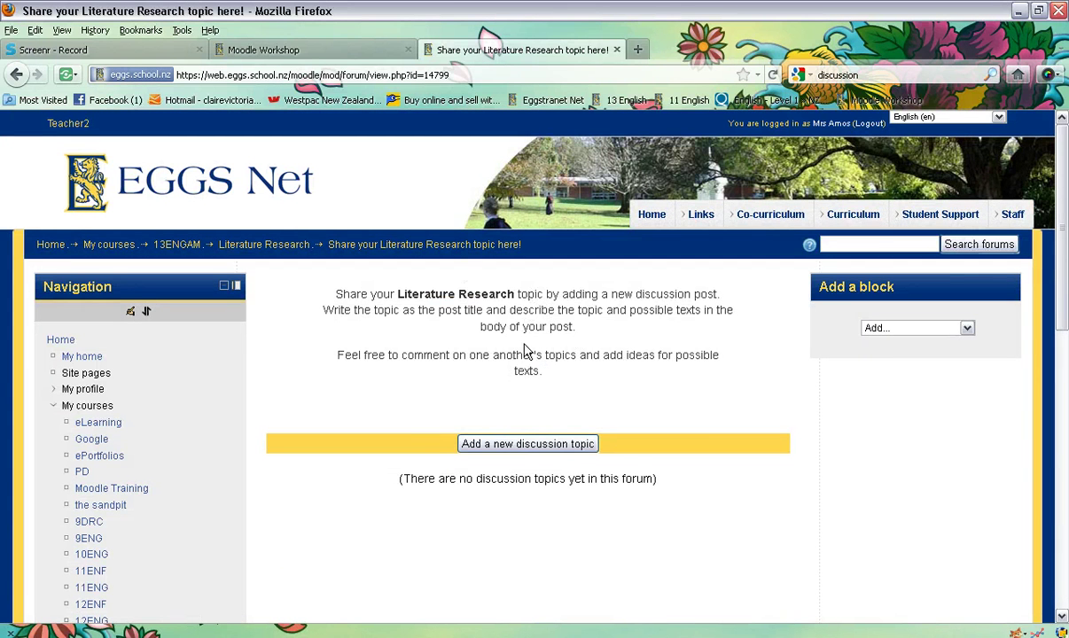
Start a new discussion topic with the subject 'Women in Shakespeare'.
left_click(544, 451)
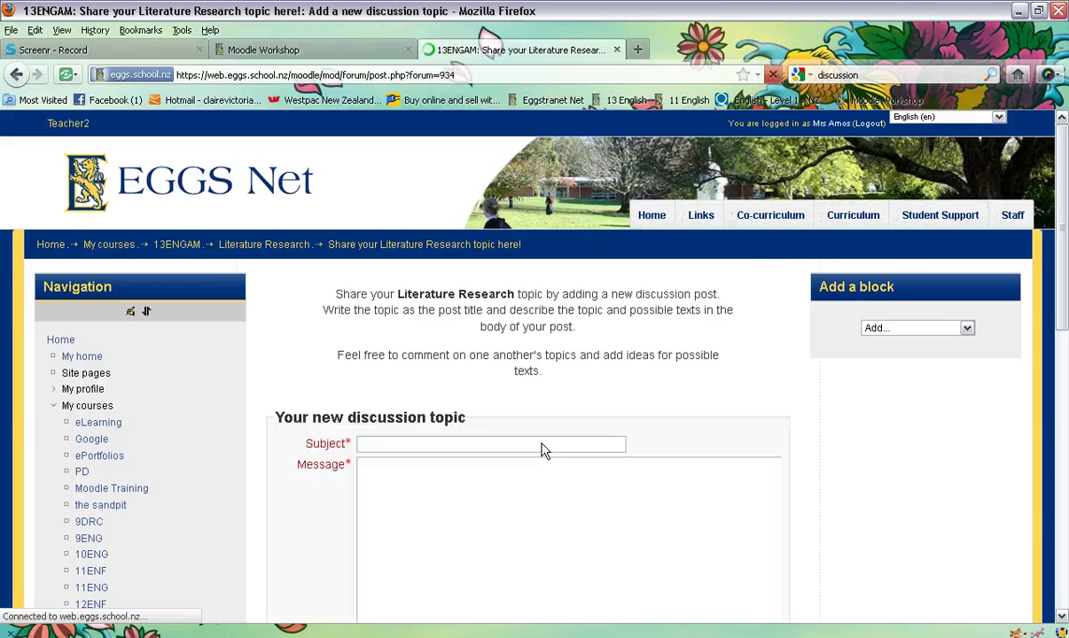
left_click(454, 443)
type("Wome")
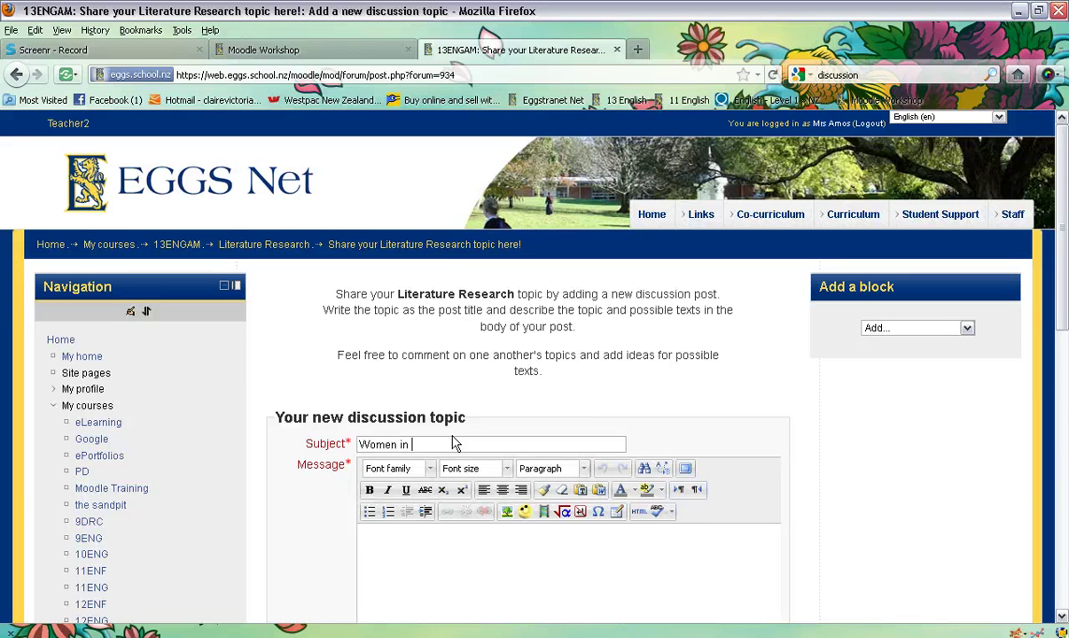
type("n in Shakespeare")
Type placeholder lines 'Text a', 'Text b', 'Text c' in the discussion message.
left_click(417, 581)
type("Text a ")
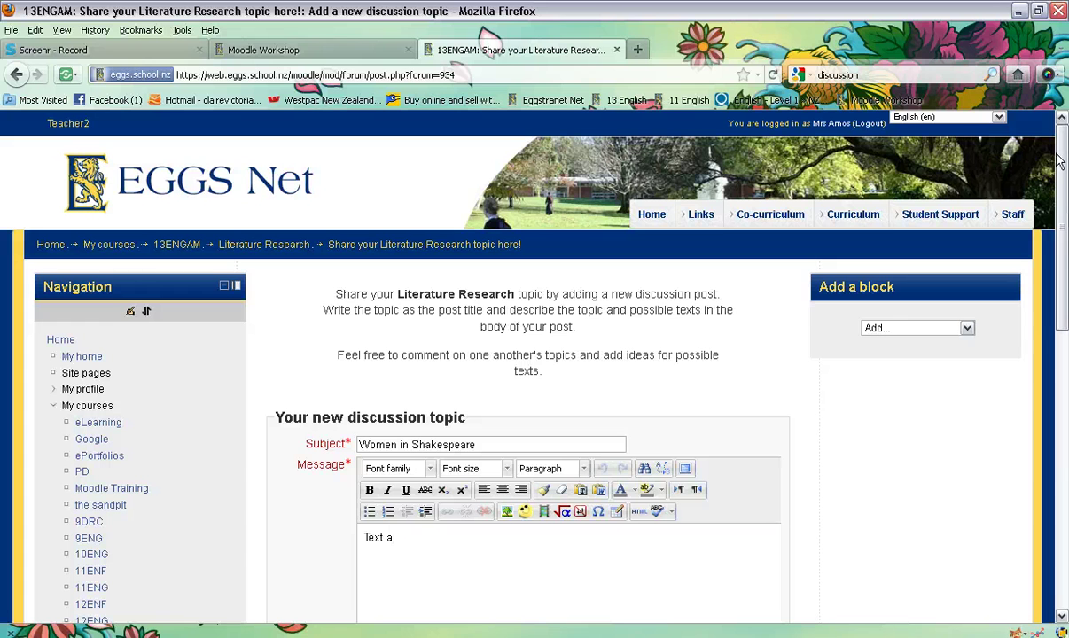
type("Text b")
key("Return")
type("Te")
left_click_drag(1060, 160, 1059, 411)
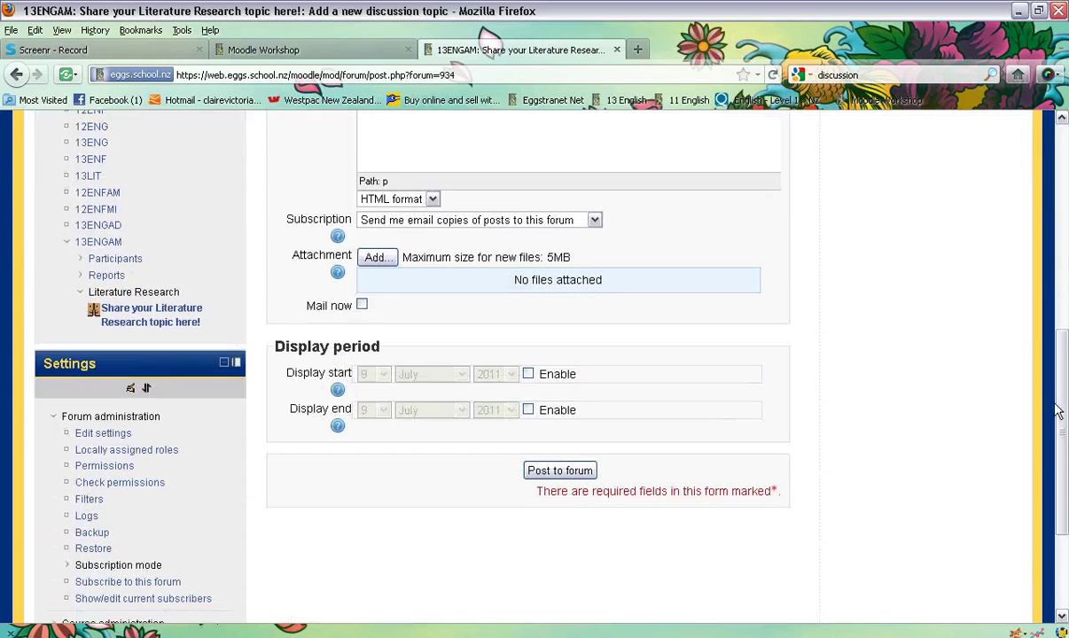
Post the 'Women in Shakespeare' discussion to the forum.
left_click(532, 469)
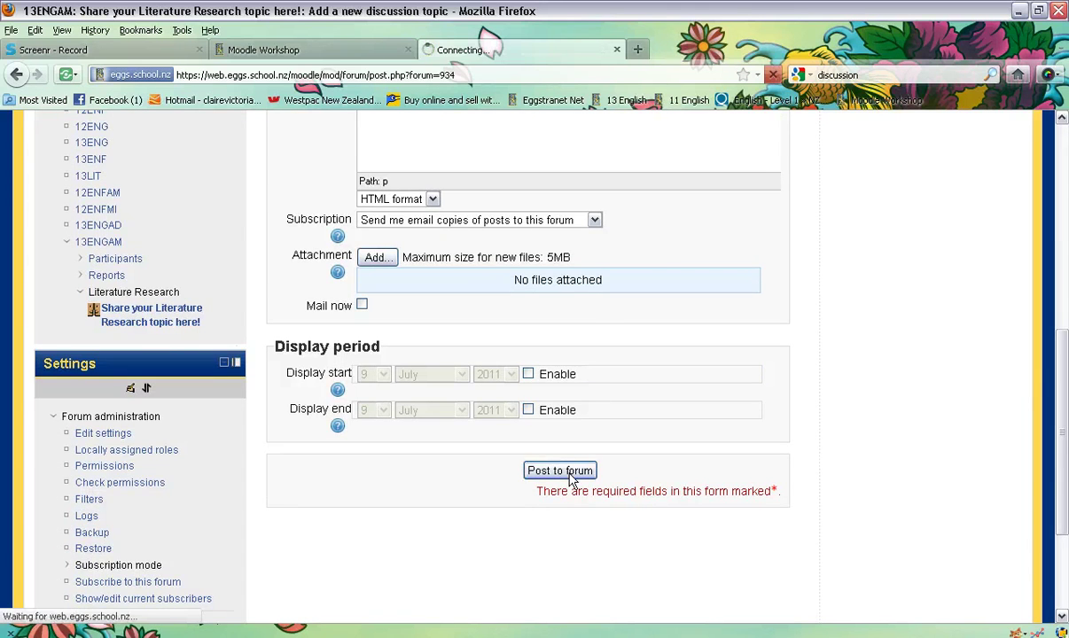